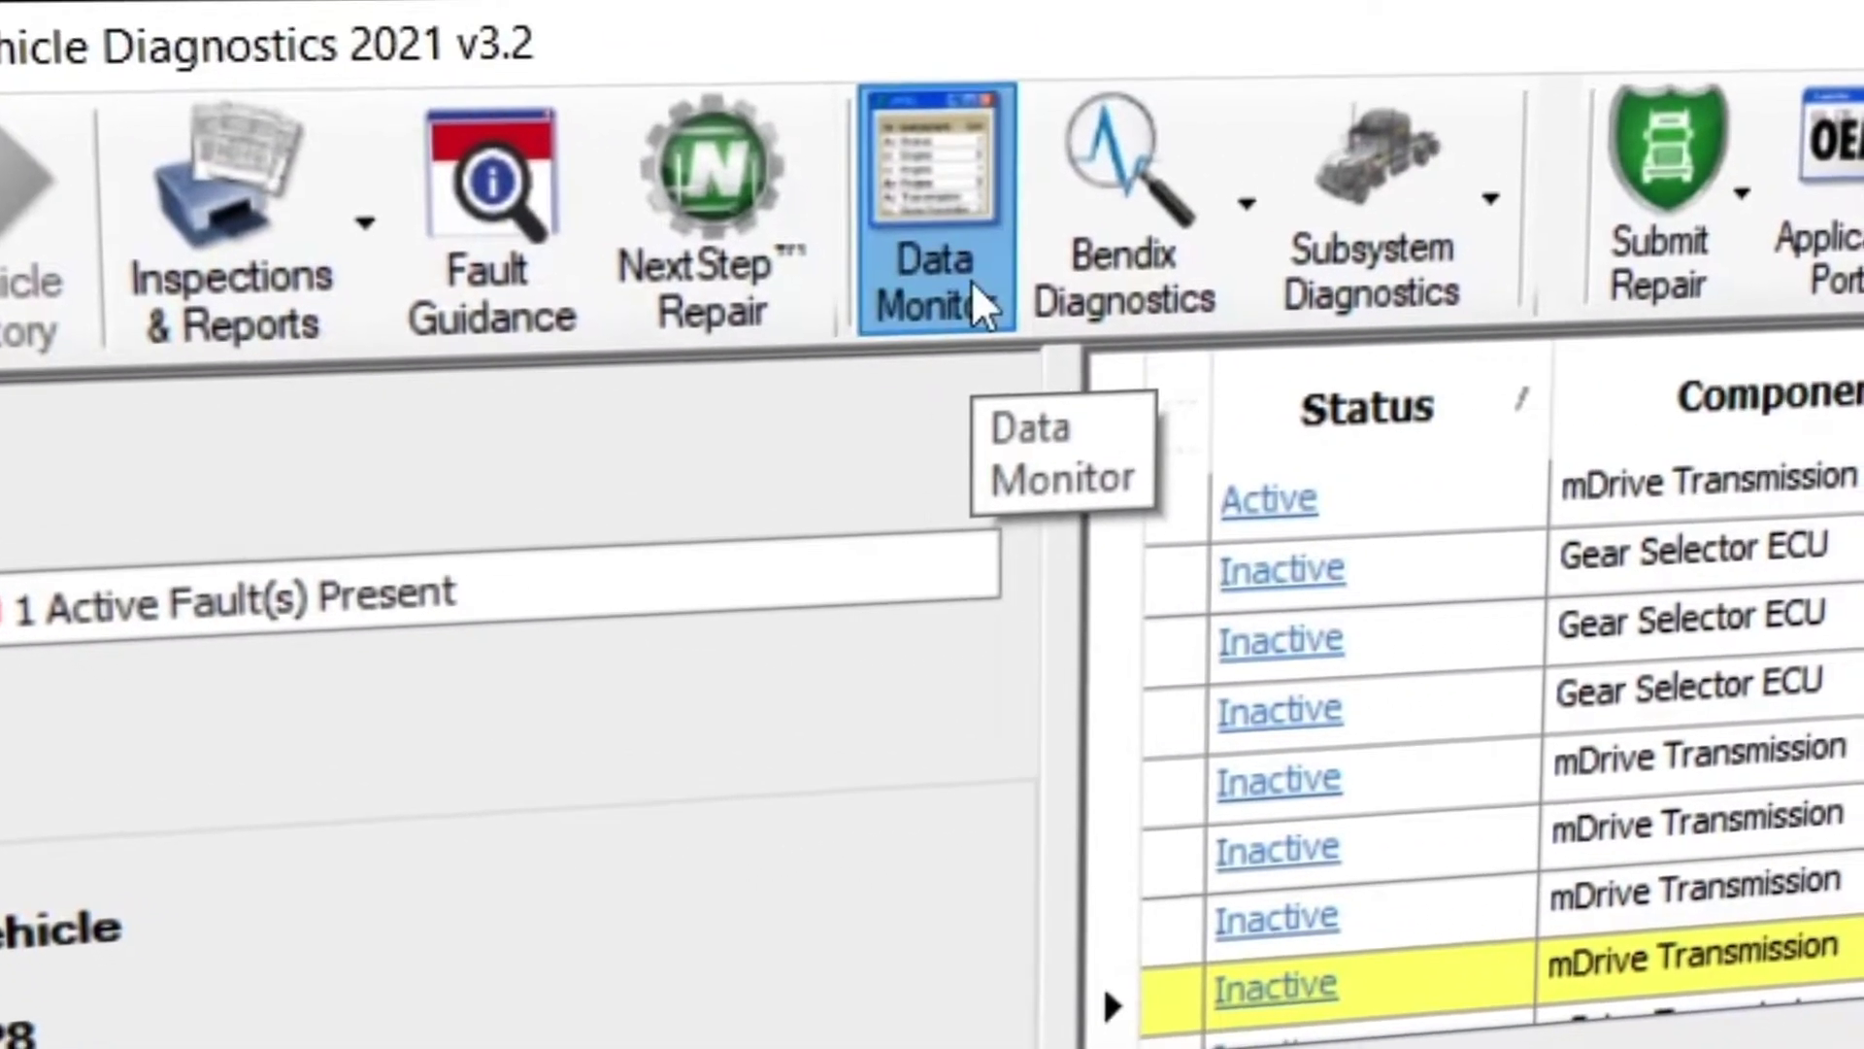
- Open the Data Monitor showing live parameters from all components
{"action": "left_click", "coordinate": [997, 302]}
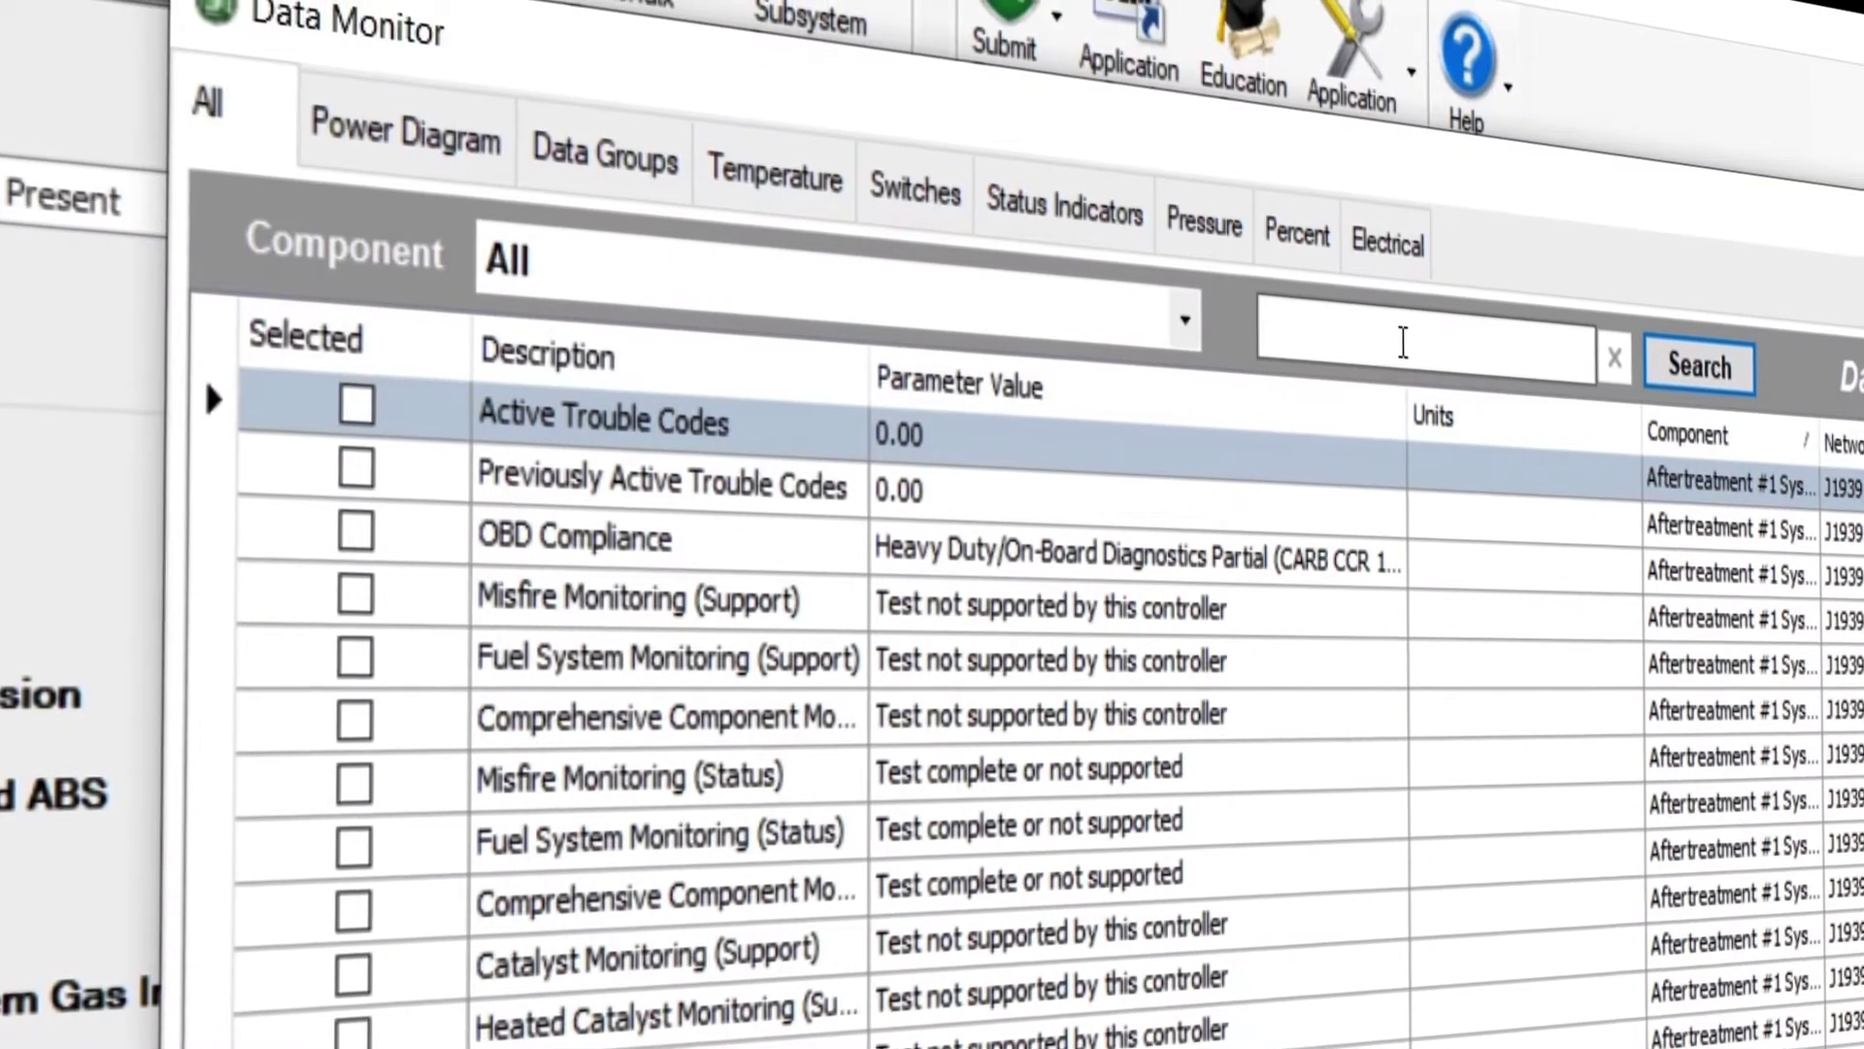
{"action": "type", "text": "park"}
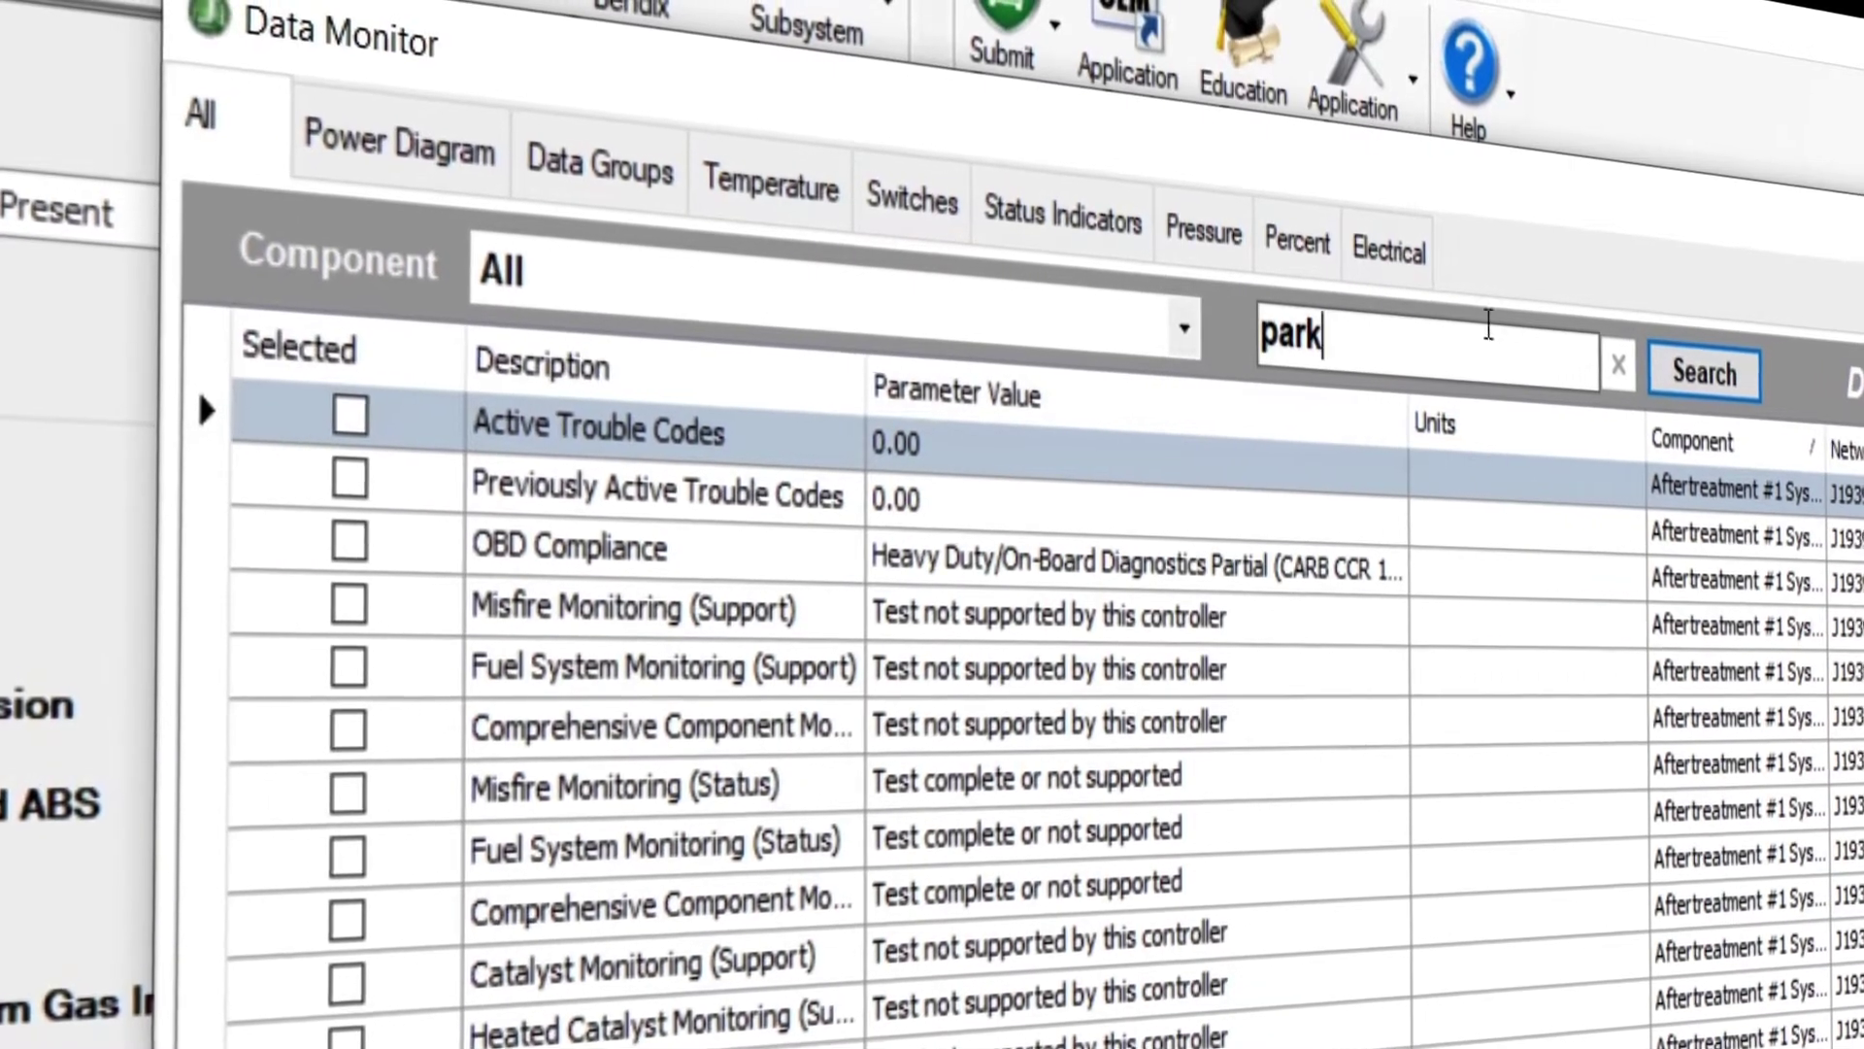
- Search the Data Monitor for 'park' and tick the nine parking-brake parameters
{"action": "left_click", "coordinate": [1701, 377]}
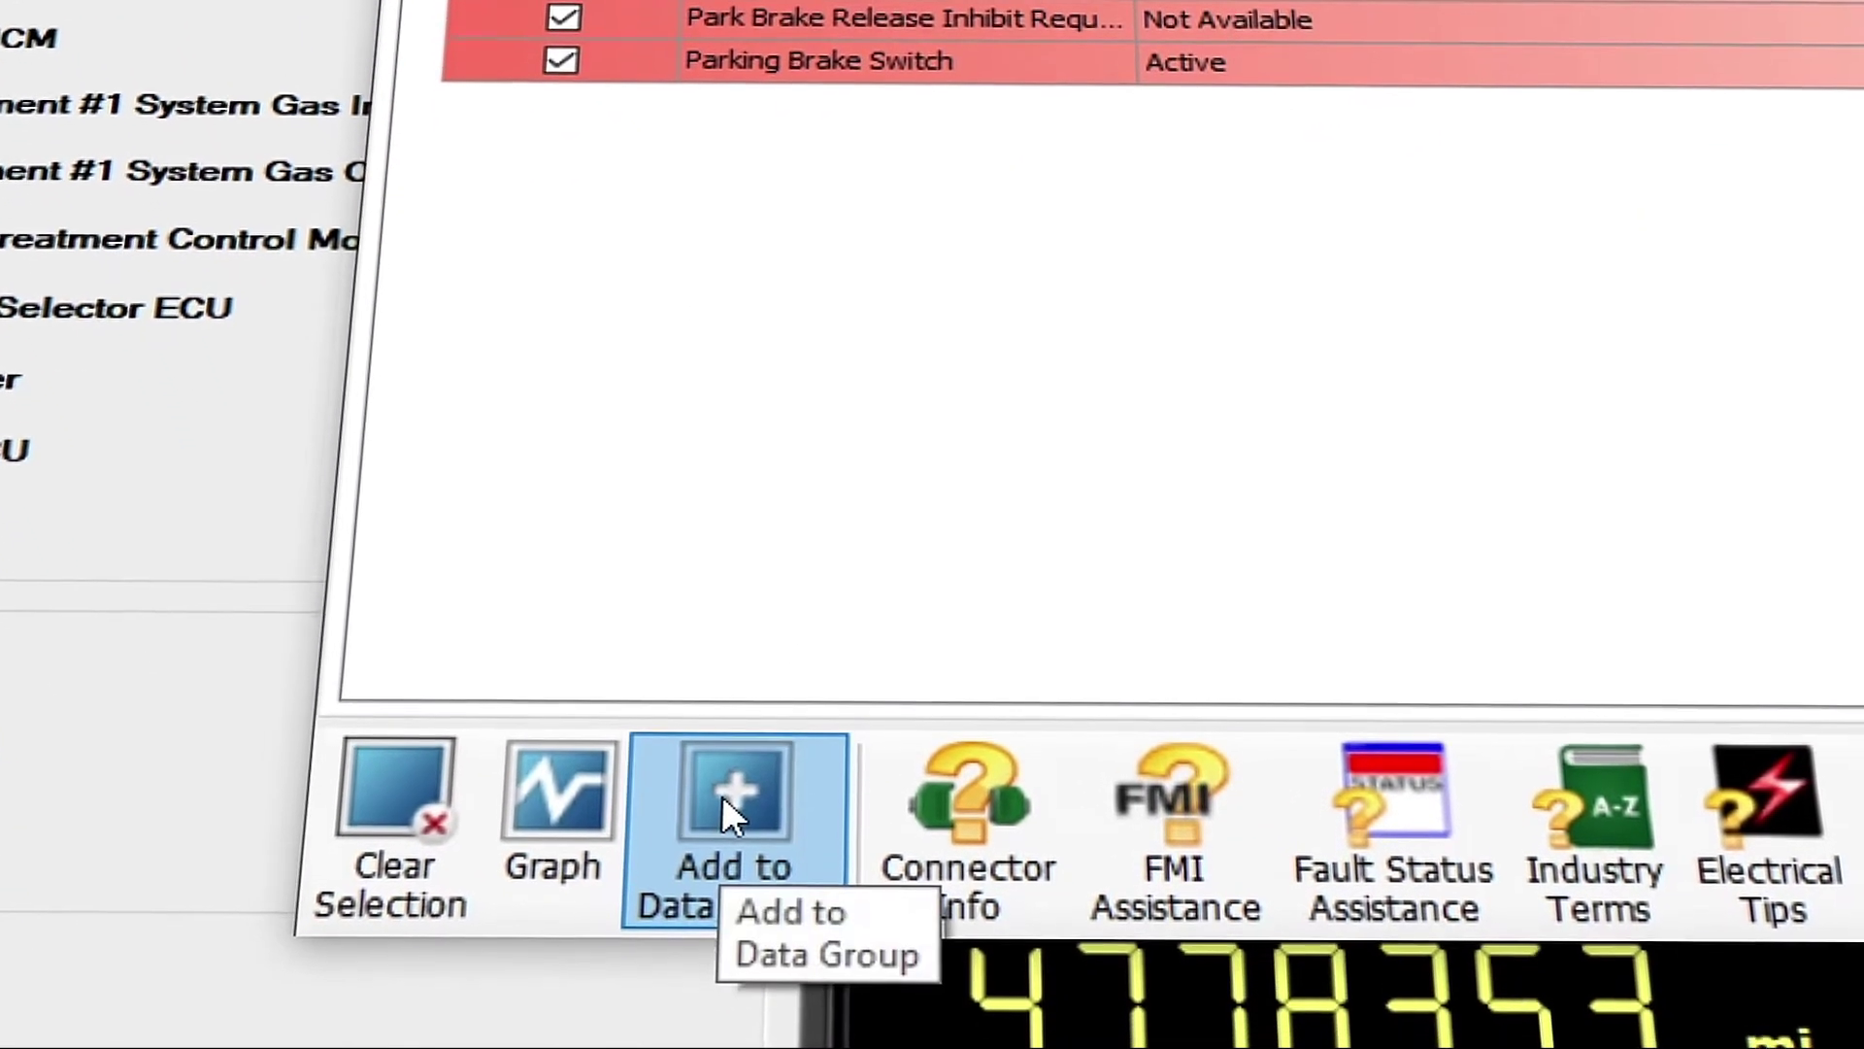
{"action": "left_click", "coordinate": [741, 838]}
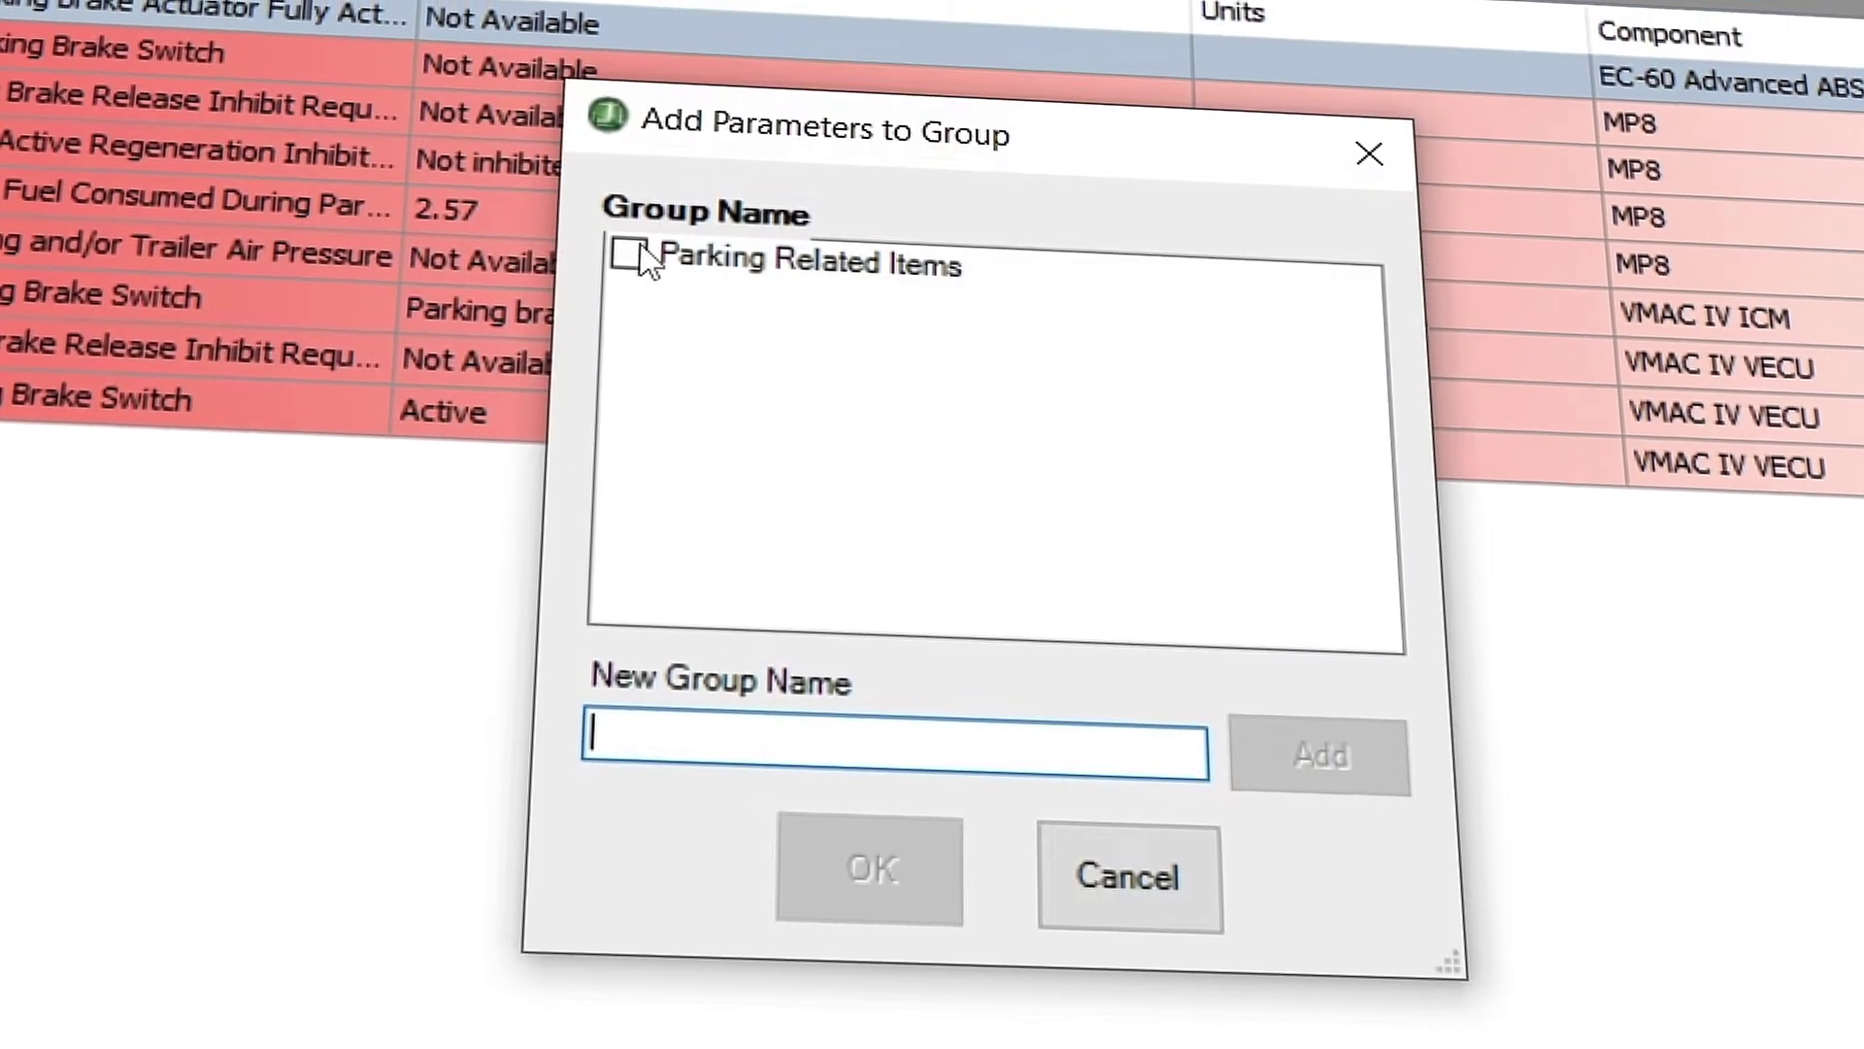
- Add the nine parking parameters to 'Parking Related Items' and plot them as live traces
{"action": "left_click", "coordinate": [629, 256]}
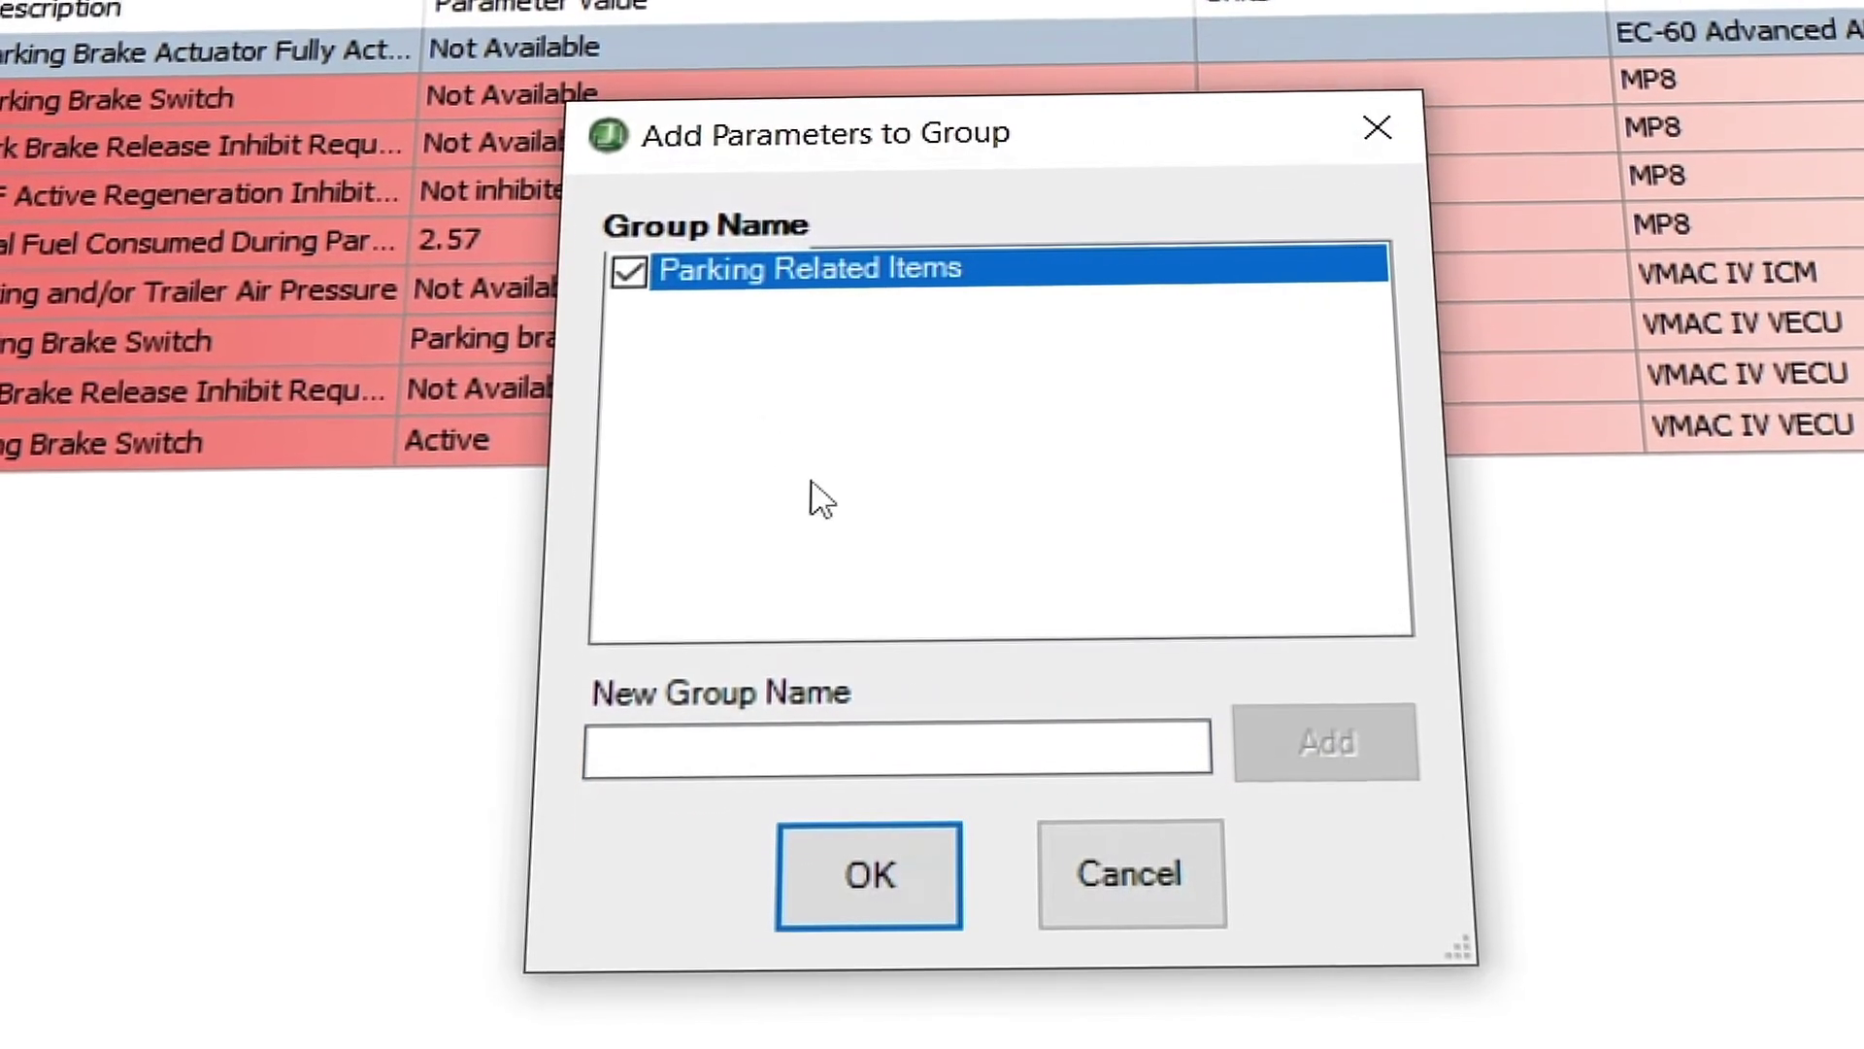
{"action": "left_click", "coordinate": [881, 903]}
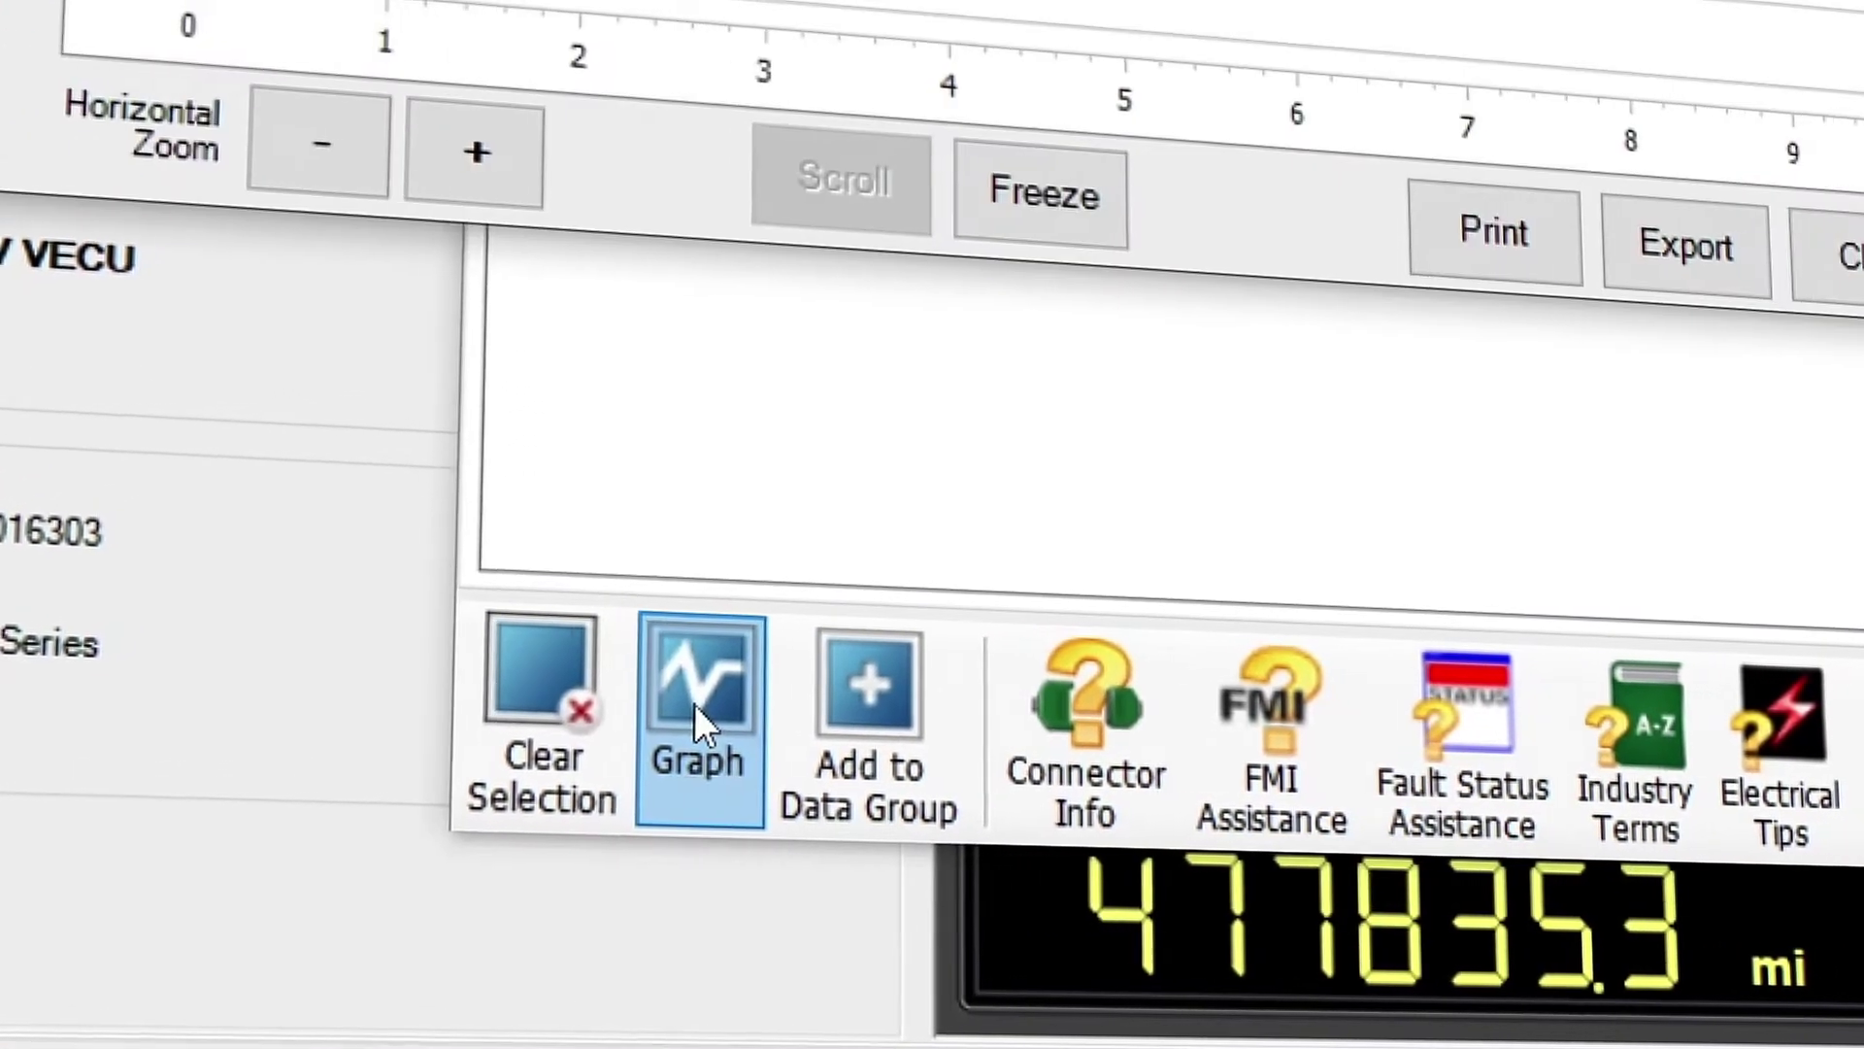
{"action": "left_click", "coordinate": [714, 701]}
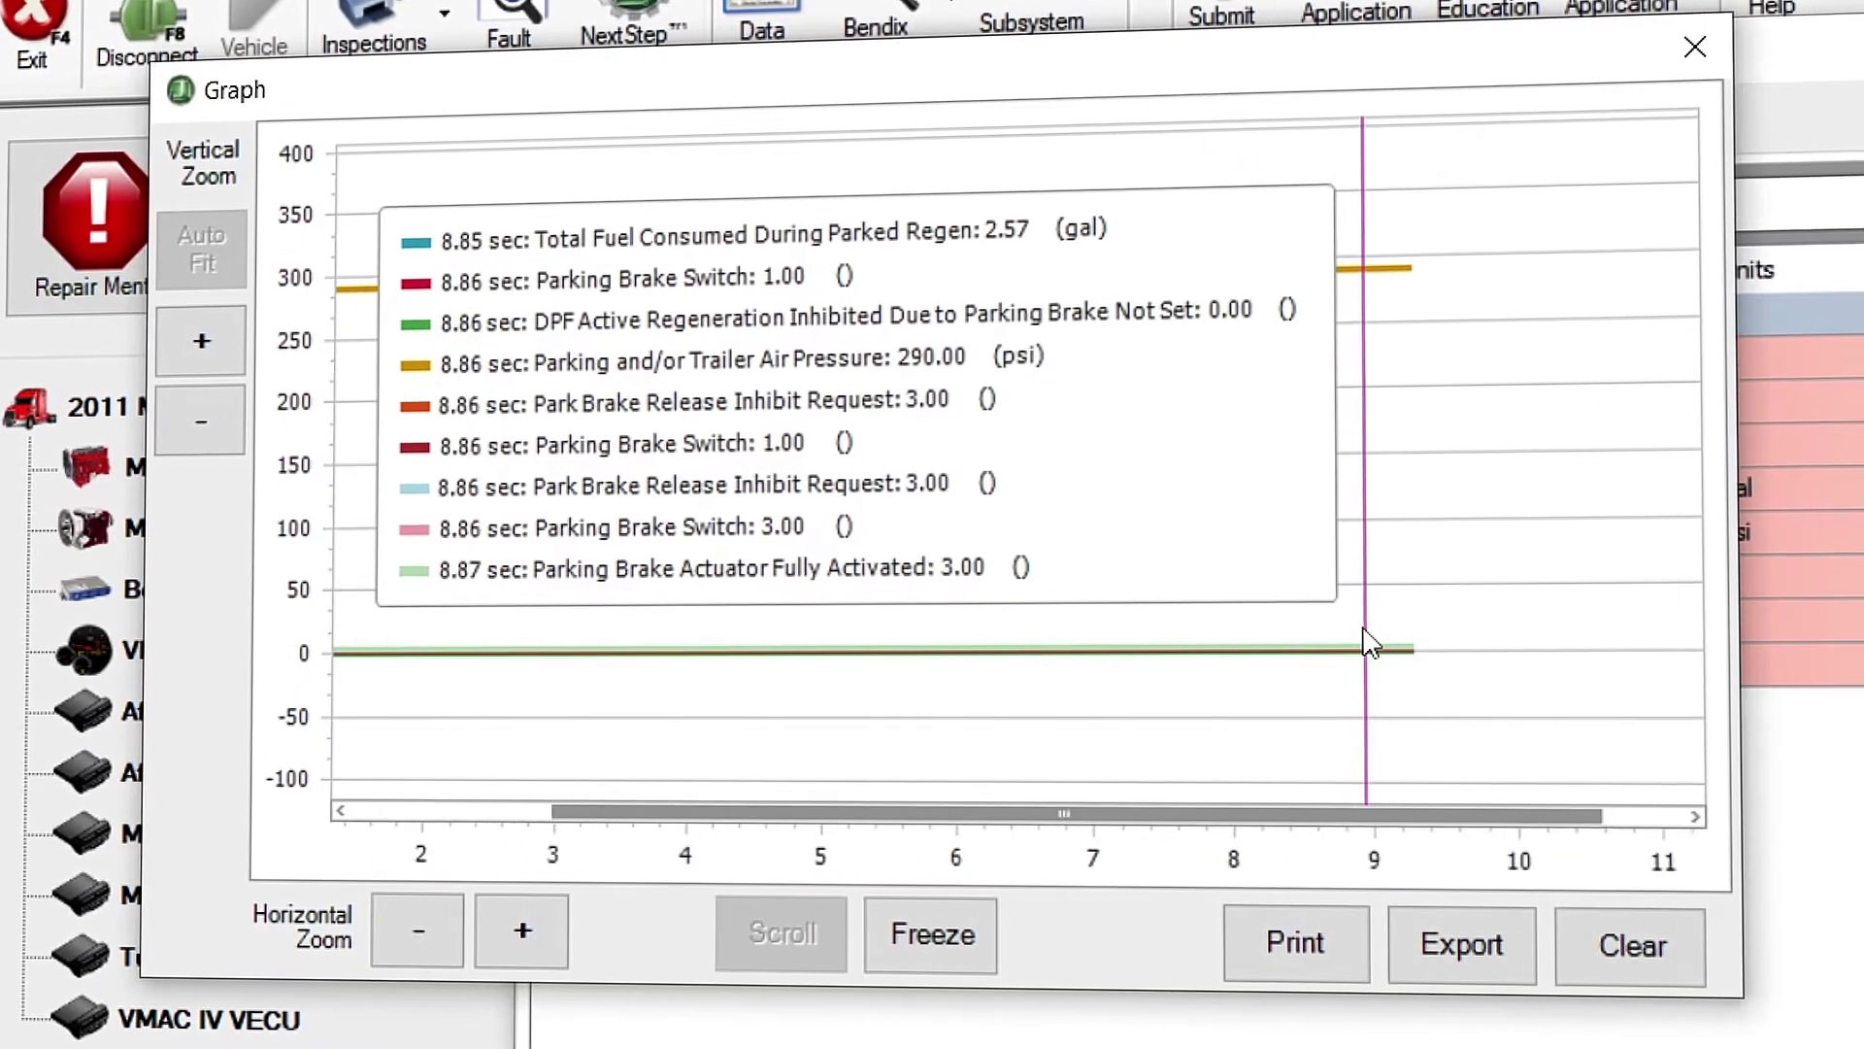